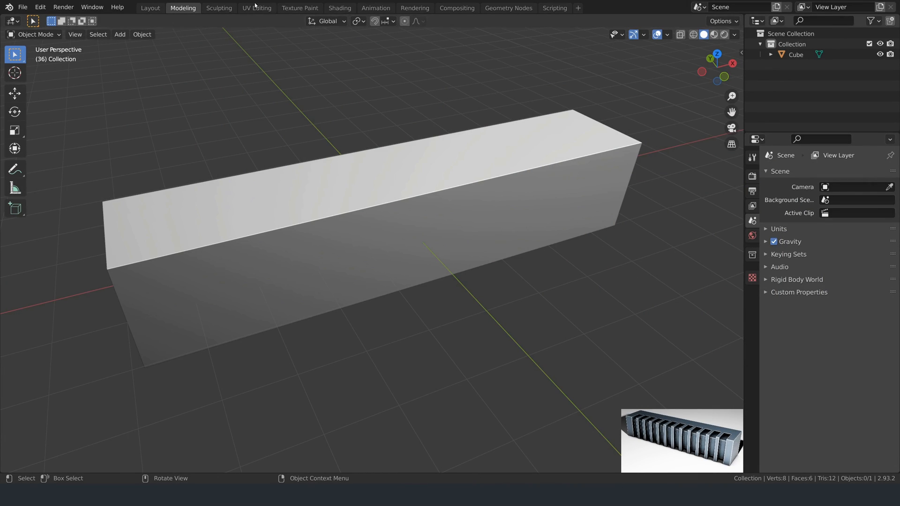
Step: Add a new cube, place it at the box's left end and rename it Cut
{"action": "left_click", "coordinate": [121, 34]}
{"action": "mouse_move", "coordinate": [141, 47]}
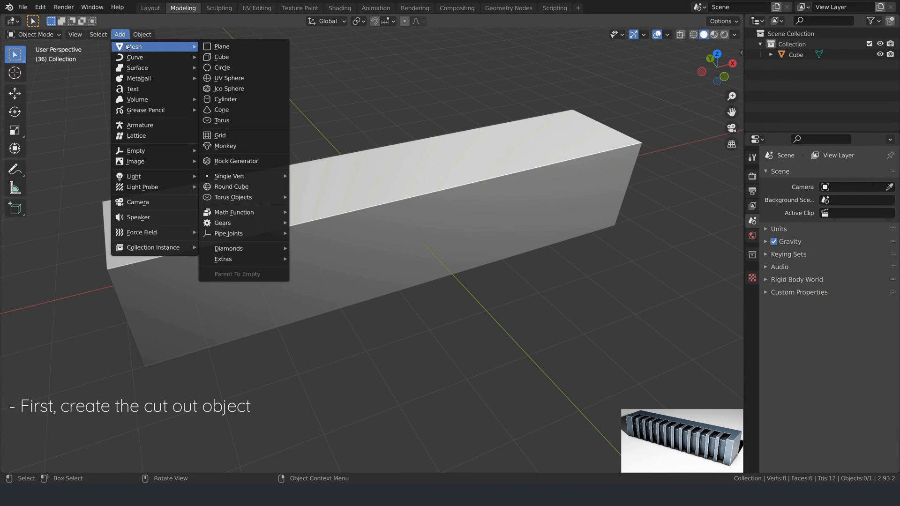
{"action": "left_click", "coordinate": [223, 58]}
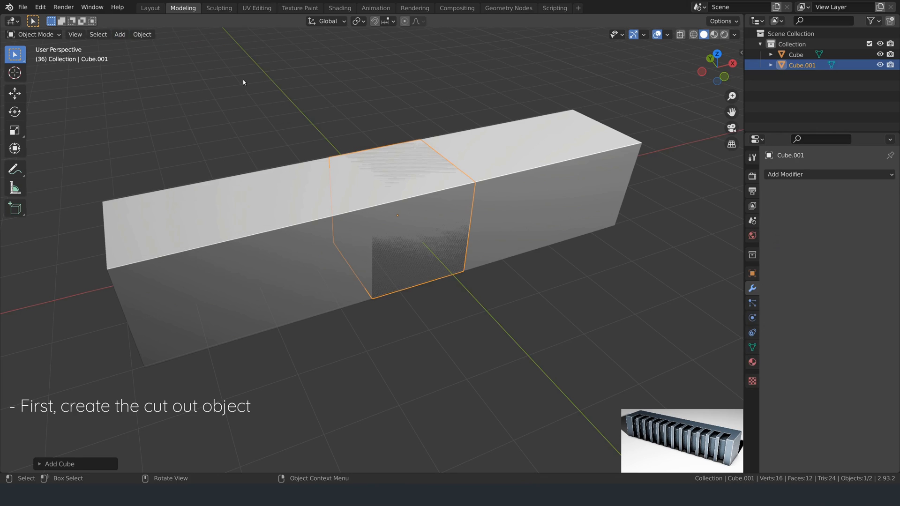
{"action": "key", "text": "g"}
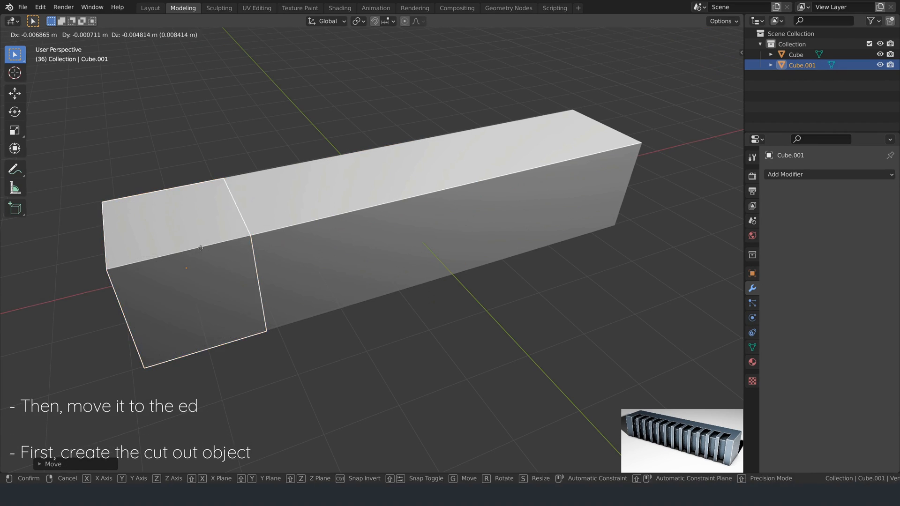
{"action": "left_click", "coordinate": [204, 277]}
{"action": "double_click", "coordinate": [810, 64]}
{"action": "type", "text": "Cut"}
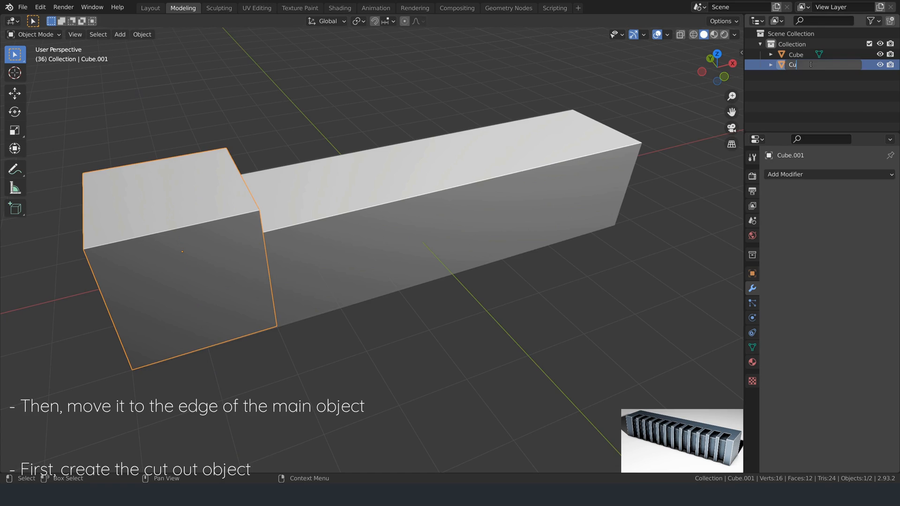
{"action": "key", "text": "Return"}
Step: Scale the cutter's mesh to 0.5 along X in Edit Mode to make it narrower
{"action": "key", "text": "KP_1"}
{"action": "key", "text": "g"}
{"action": "left_click", "coordinate": [290, 295]}
{"action": "key", "text": "Tab"}
{"action": "type", "text": "sx"}
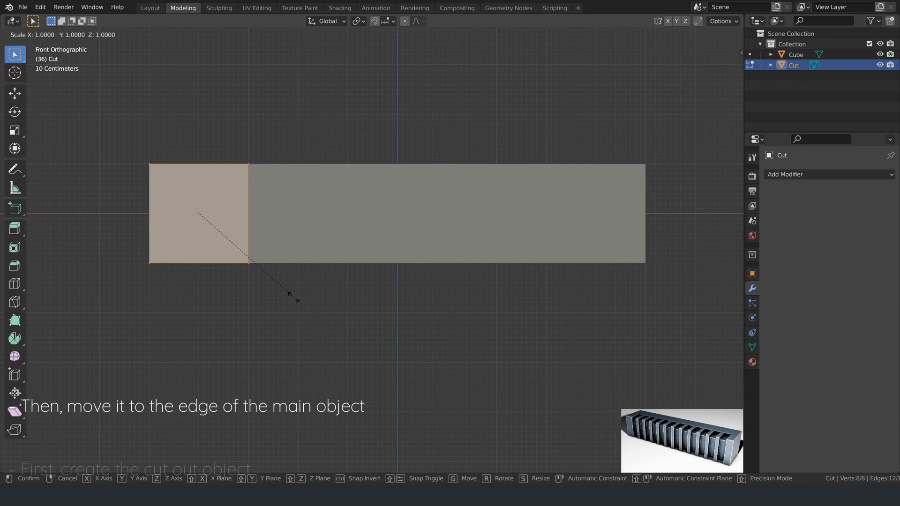
{"action": "type", "text": "0.5"}
{"action": "key", "text": "Return"}
{"action": "key", "text": "Tab"}
{"action": "mouse_move", "coordinate": [290, 296]}
{"action": "middle_mouse_down"}
{"action": "mouse_move", "coordinate": [378, 309]}
{"action": "mouse_move", "coordinate": [492, 211]}
{"action": "middle_mouse_up"}
Step: Set Cut's viewport display to Wire, then select the long main box
{"action": "left_click", "coordinate": [793, 65]}
{"action": "left_click", "coordinate": [751, 272]}
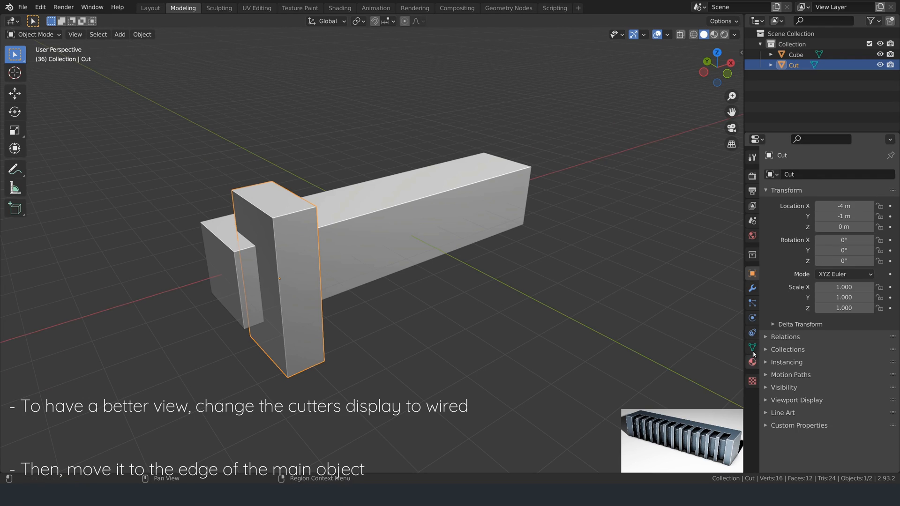
{"action": "left_click", "coordinate": [796, 400]}
{"action": "scroll", "coordinate": [822, 351], "scroll_direction": "down", "scroll_amount": 3}
{"action": "left_click", "coordinate": [849, 426]}
{"action": "left_click", "coordinate": [843, 394]}
{"action": "middle_click_drag", "start_coordinate": [564, 335], "coordinate": [537, 340]}
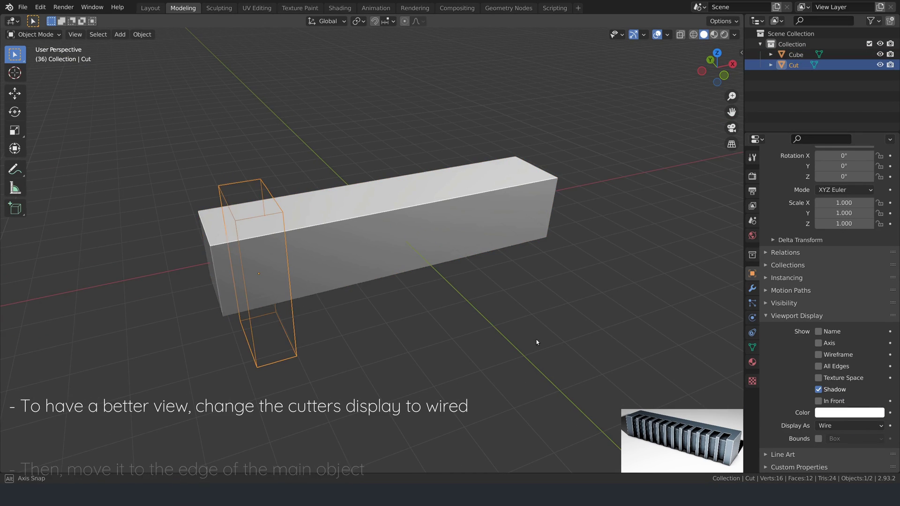
{"action": "left_click", "coordinate": [535, 194]}
Step: Add a Boolean difference modifier to the main box with Cut as its object, then select Cut
{"action": "left_click", "coordinate": [753, 287]}
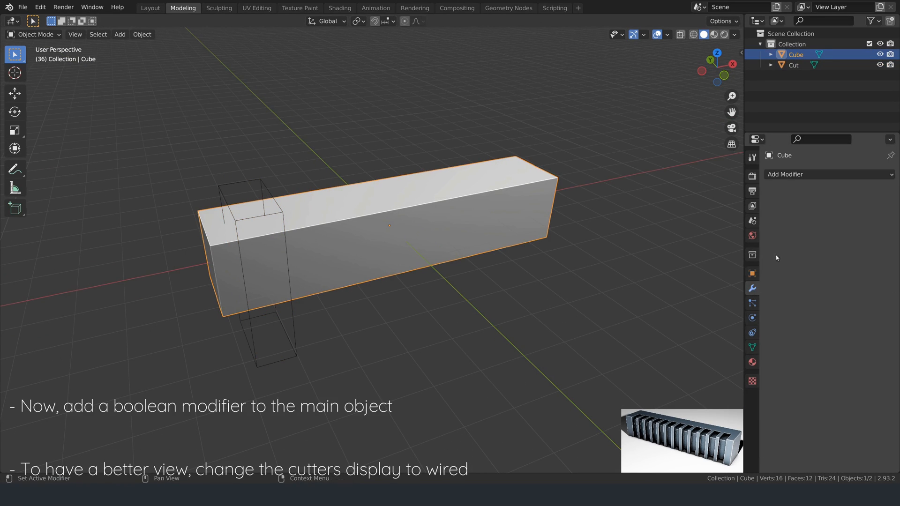
{"action": "left_click", "coordinate": [786, 176]}
{"action": "left_click", "coordinate": [693, 225]}
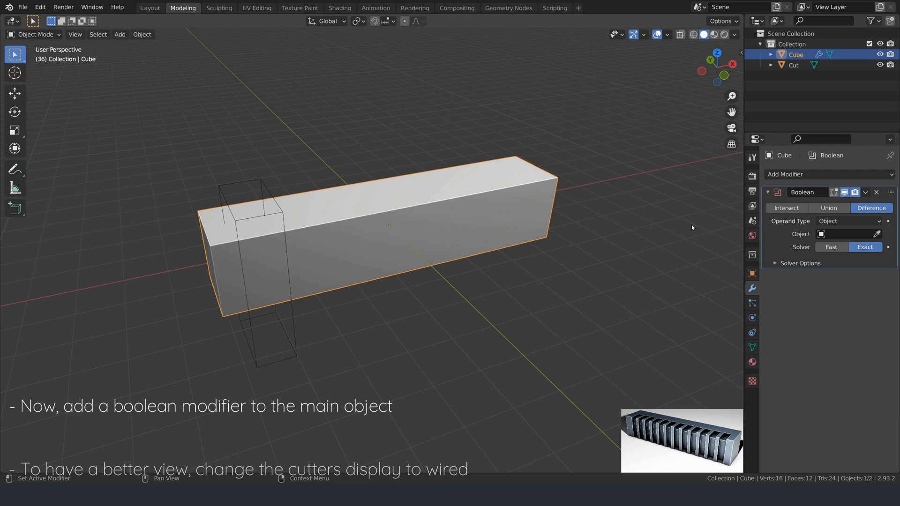
{"action": "left_click", "coordinate": [254, 184]}
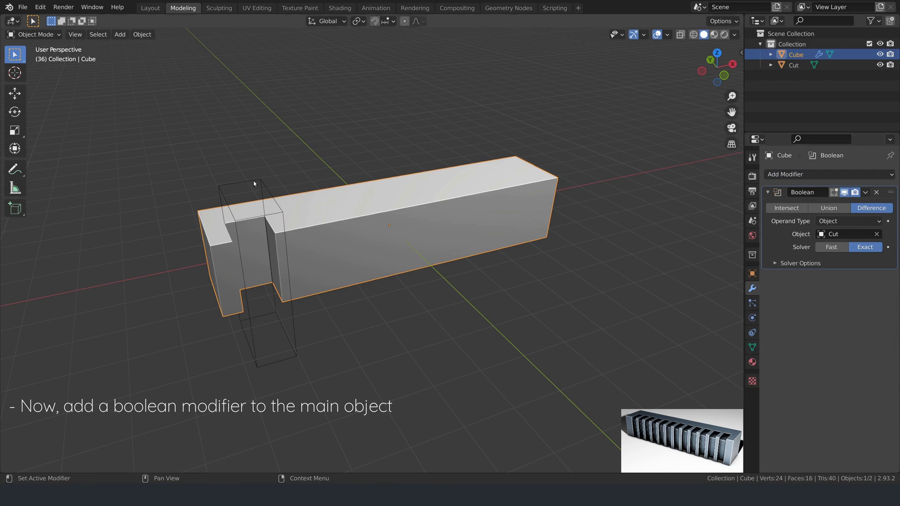
{"action": "left_click", "coordinate": [795, 69]}
{"action": "left_click", "coordinate": [790, 174]}
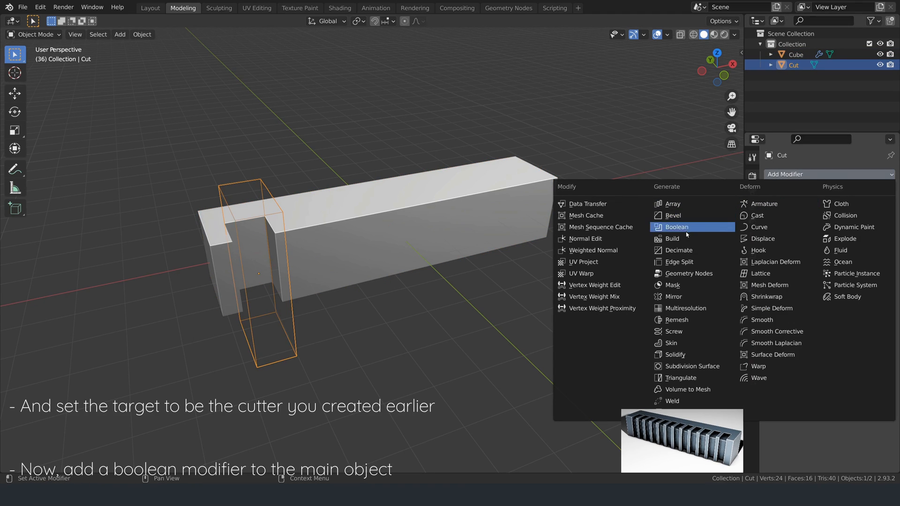
Step: Give Cut an Array modifier with relative X offset 1.5 and count 6, then save with Ctrl+S
{"action": "left_click", "coordinate": [685, 204]}
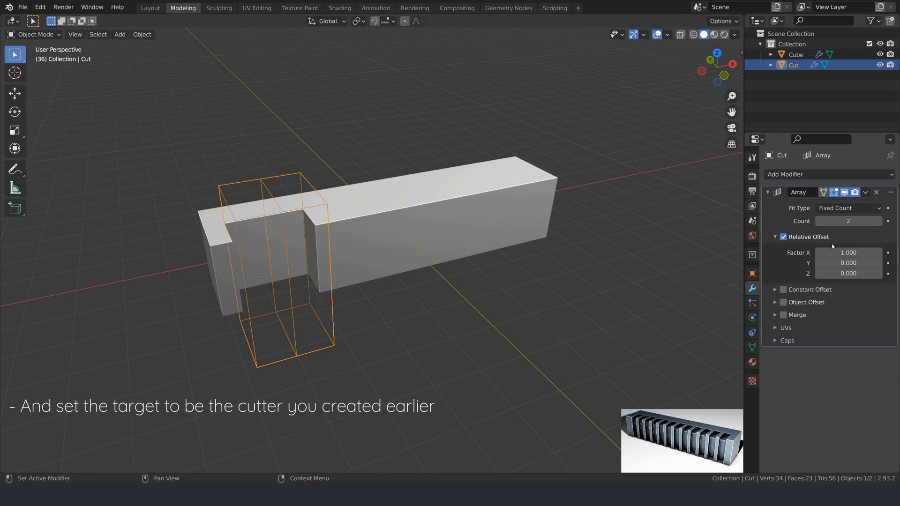
{"action": "left_click", "coordinate": [833, 252]}
{"action": "type", "text": "1.5"}
{"action": "key", "text": "Return"}
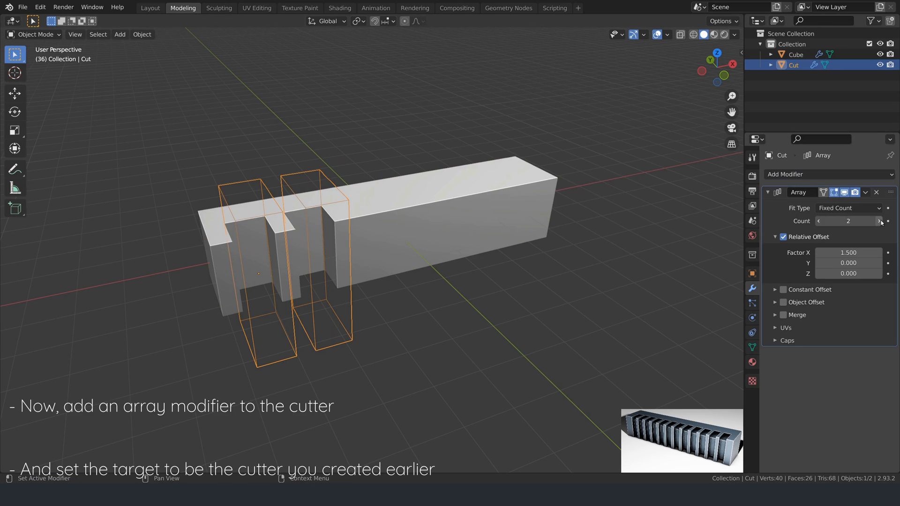
{"action": "left_click", "coordinate": [879, 221]}
{"action": "left_click", "coordinate": [878, 221]}
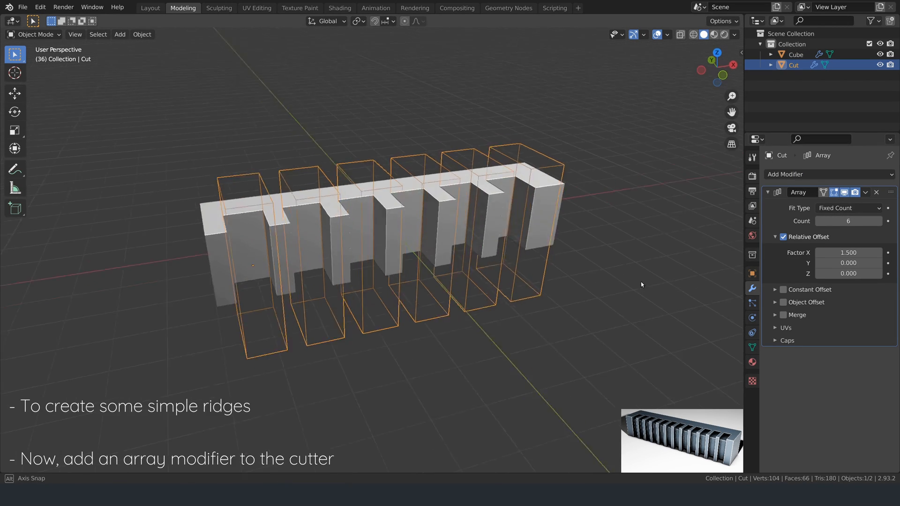
{"action": "mouse_move", "coordinate": [641, 284]}
{"action": "middle_mouse_down"}
{"action": "mouse_move", "coordinate": [560, 261]}
{"action": "mouse_move", "coordinate": [652, 296]}
{"action": "middle_mouse_up"}
{"action": "key", "text": "ctrl+s"}
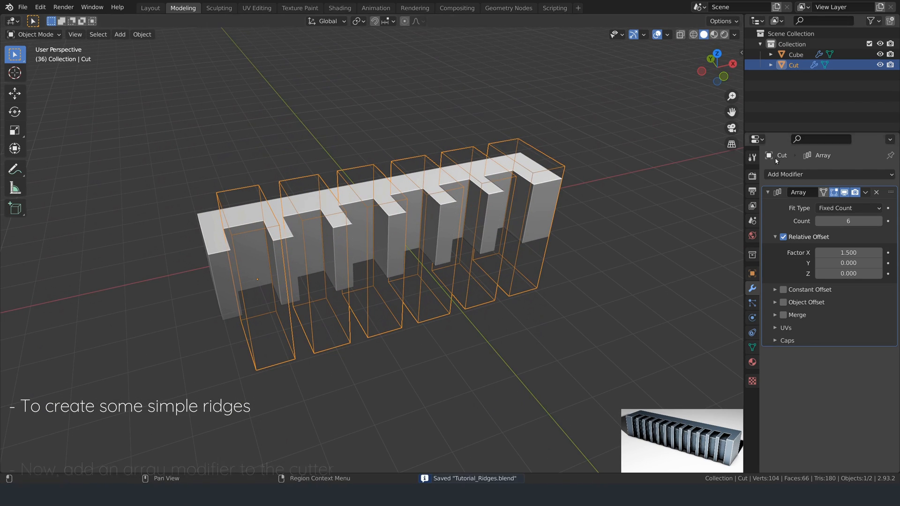
Step: Hide Cut, duplicate the ridged box in place and rename the copy Cube_Duplicate
{"action": "left_click", "coordinate": [766, 101]}
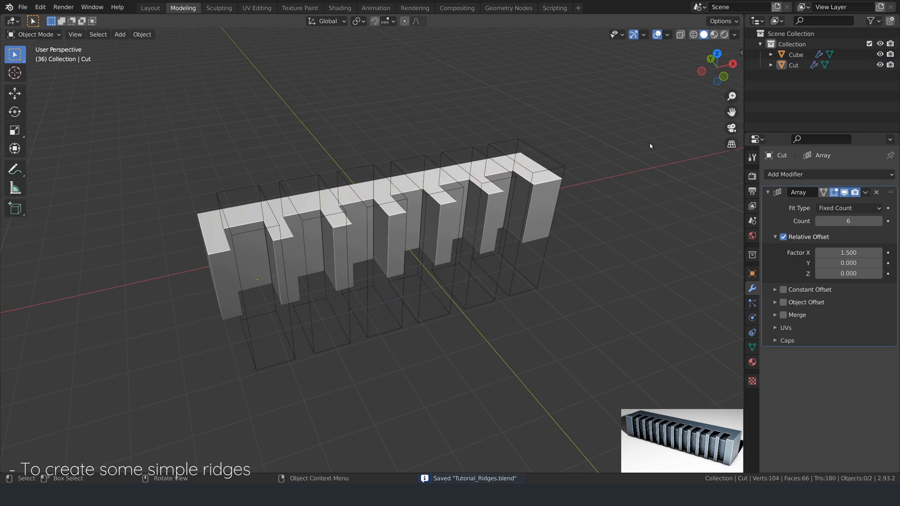
{"action": "left_click", "coordinate": [879, 65]}
{"action": "left_click", "coordinate": [801, 57]}
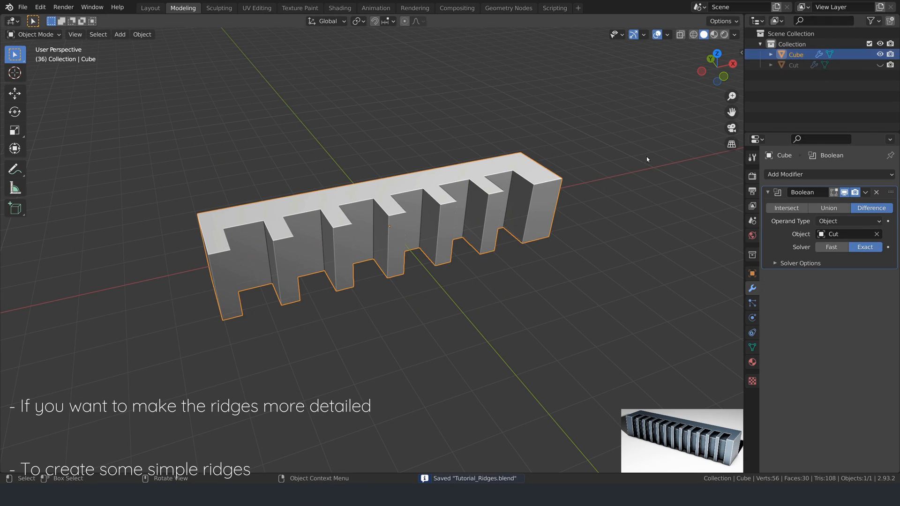
{"action": "key", "text": "shift+d"}
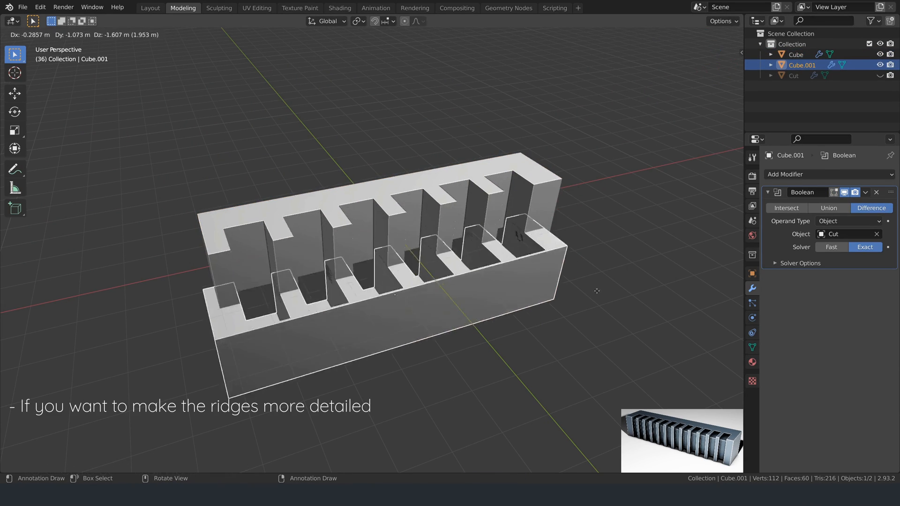
{"action": "right_click", "coordinate": [621, 253]}
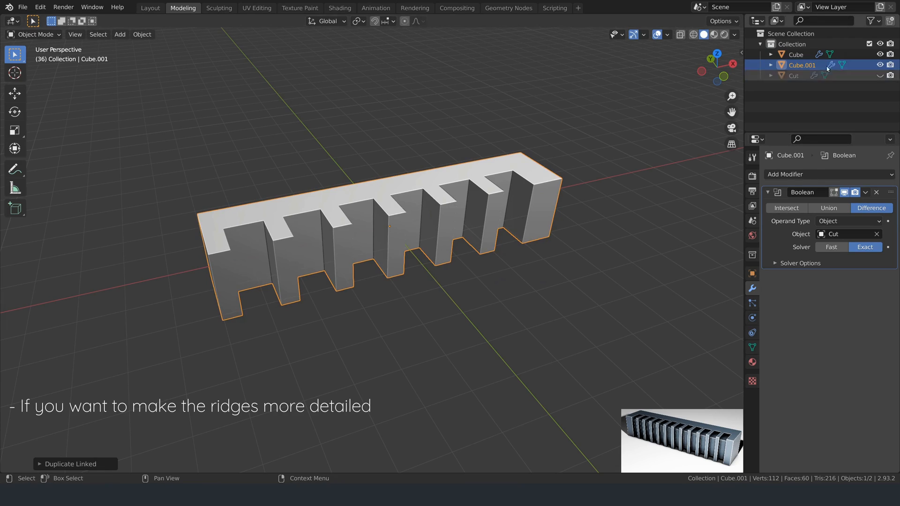
{"action": "double_click", "coordinate": [808, 65]}
{"action": "type", "text": "_Duplica"}
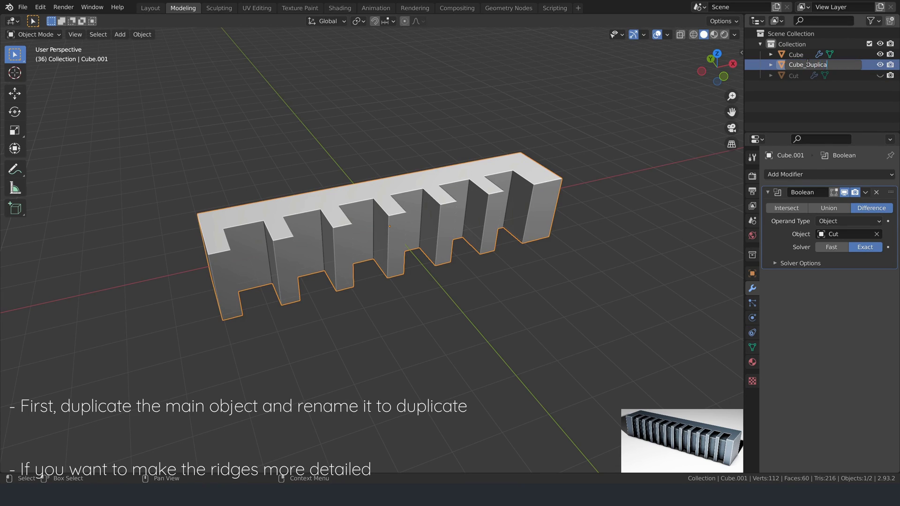
{"action": "type", "text": "te"}
{"action": "key", "text": "Return"}
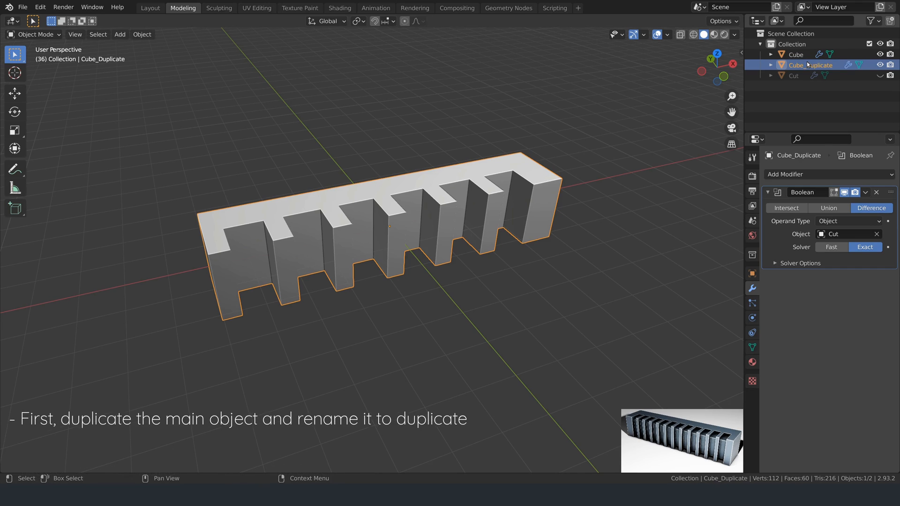
Step: Set the duplicate's boolean to Intersect and add a Solidify above it with offset 0
{"action": "left_click", "coordinate": [799, 209]}
{"action": "left_click", "coordinate": [802, 174]}
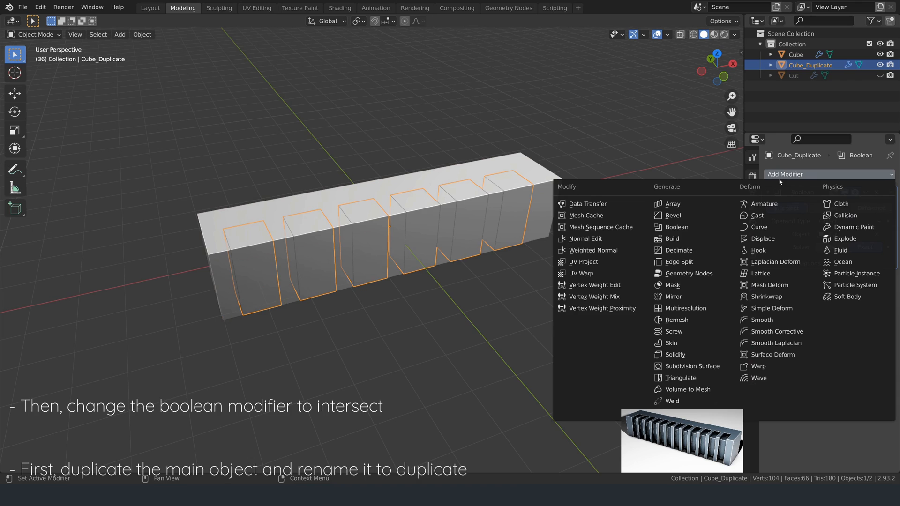
{"action": "left_click", "coordinate": [712, 354]}
{"action": "left_click_drag", "start_coordinate": [890, 278], "coordinate": [860, 211]}
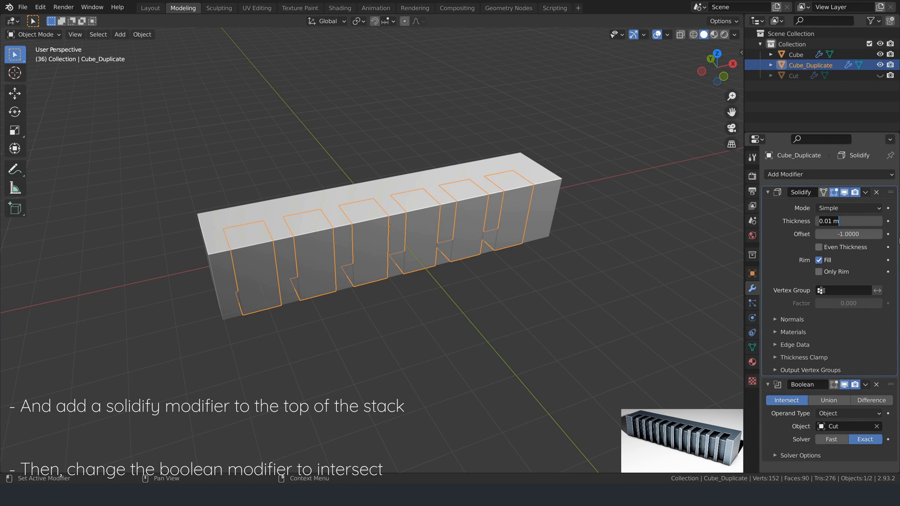
{"action": "left_click", "coordinate": [837, 234]}
{"action": "type", "text": "0"}
{"action": "key", "text": "Return"}
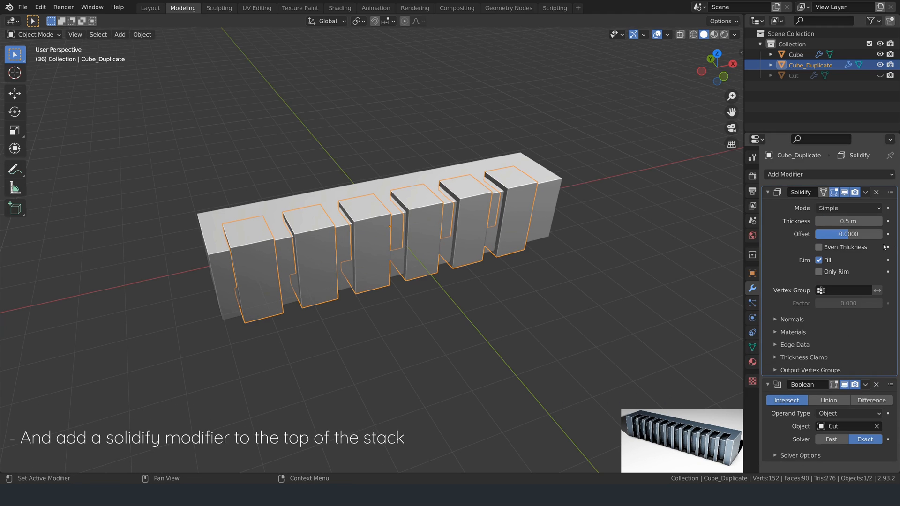
Step: Enable even thickness, retarget the main box's boolean to Cube_Duplicate and hide the duplicate
{"action": "left_click", "coordinate": [832, 246]}
{"action": "left_click", "coordinate": [611, 306]}
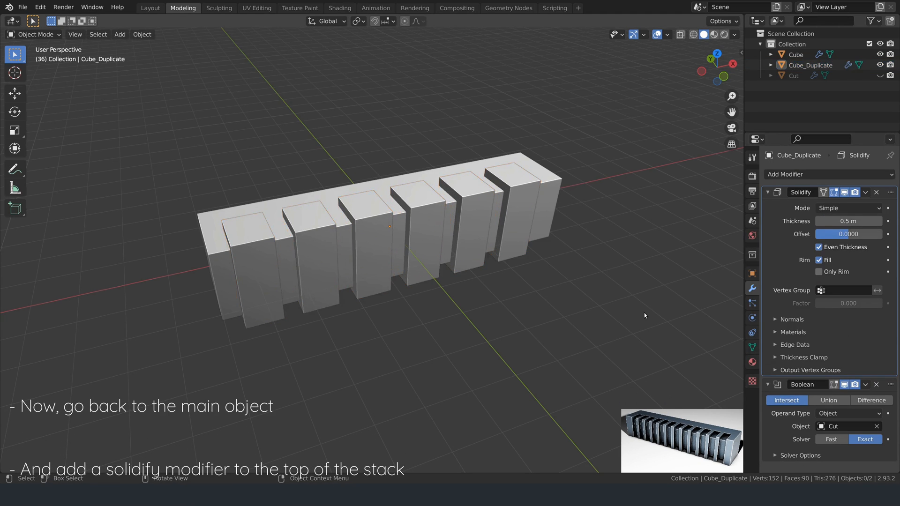
{"action": "mouse_move", "coordinate": [644, 313]}
{"action": "middle_mouse_down", "text": "alt"}
{"action": "mouse_move", "coordinate": [593, 276]}
{"action": "mouse_move", "coordinate": [648, 309]}
{"action": "middle_mouse_up", "text": "alt"}
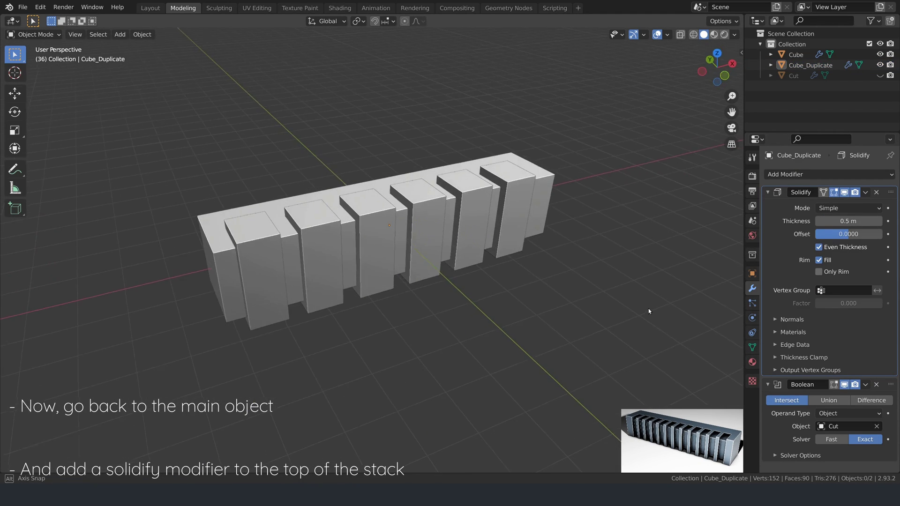
{"action": "left_click", "coordinate": [543, 193]}
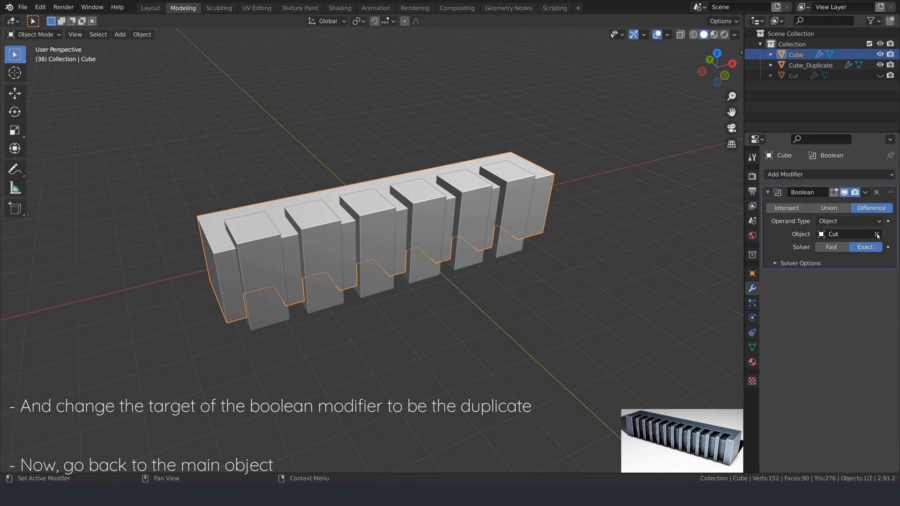
{"action": "left_click", "coordinate": [828, 65]}
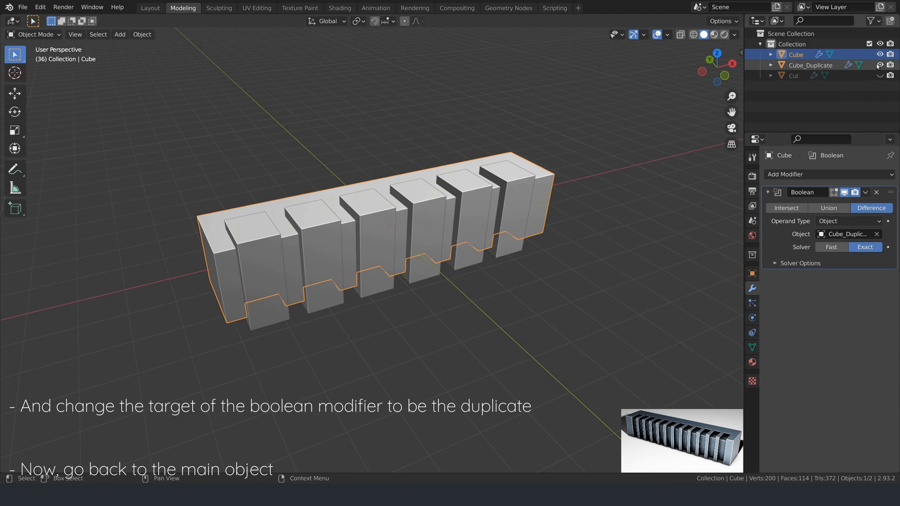
{"action": "left_click", "coordinate": [879, 65]}
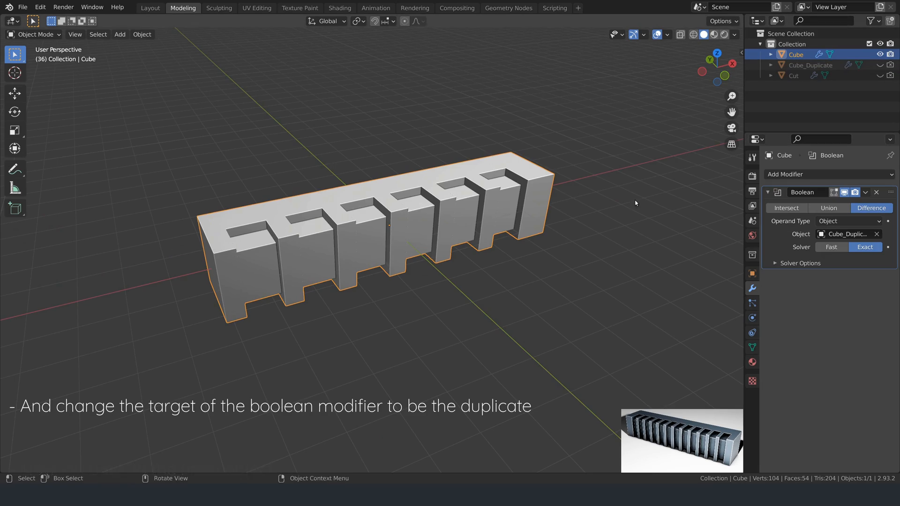
Step: Orbit to inspect the hollow ridges and save the file
{"action": "mouse_move", "coordinate": [583, 140]}
{"action": "middle_mouse_down"}
{"action": "mouse_move", "coordinate": [588, 178]}
{"action": "mouse_move", "coordinate": [542, 196]}
{"action": "middle_mouse_up"}
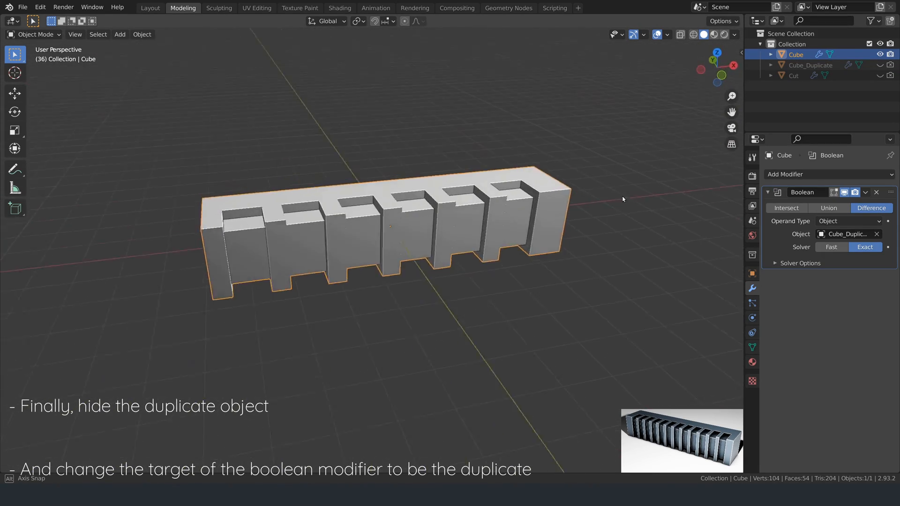
{"action": "middle_click_drag", "start_coordinate": [543, 196], "coordinate": [636, 210]}
{"action": "key", "text": "ctrl"}
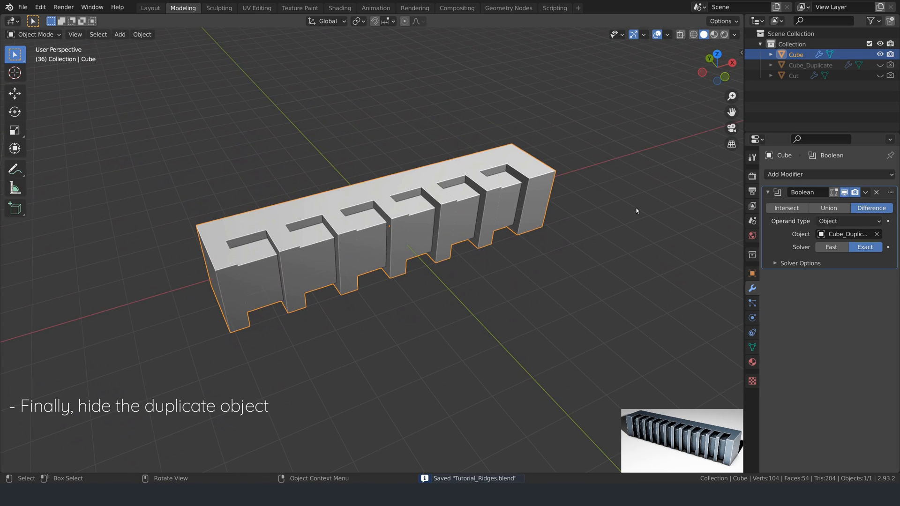
{"action": "scroll", "coordinate": [569, 220], "scroll_direction": "up", "scroll_amount": 2}
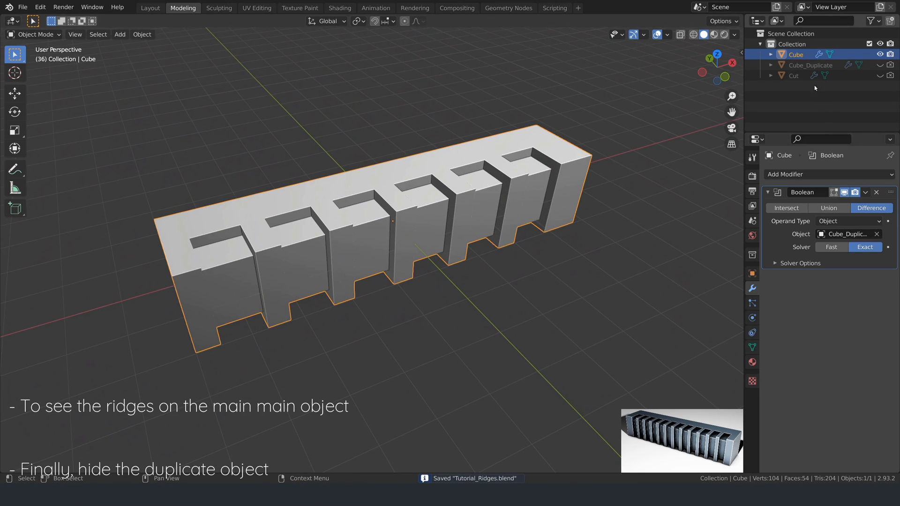
Step: Unhide and select Cut, then scale its mesh to 0.5 along X in Edit Mode
{"action": "left_click", "coordinate": [878, 75]}
{"action": "left_click", "coordinate": [837, 75]}
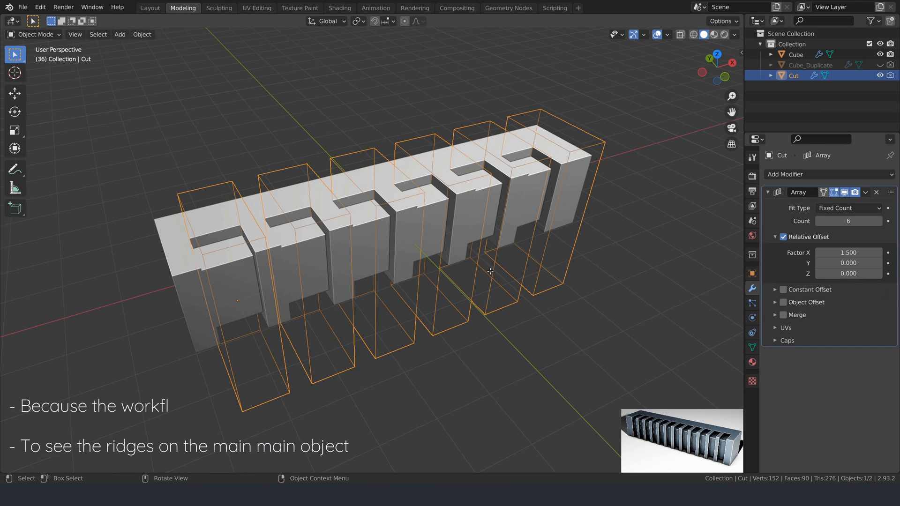
{"action": "key", "text": "Tab"}
{"action": "key", "text": "s"}
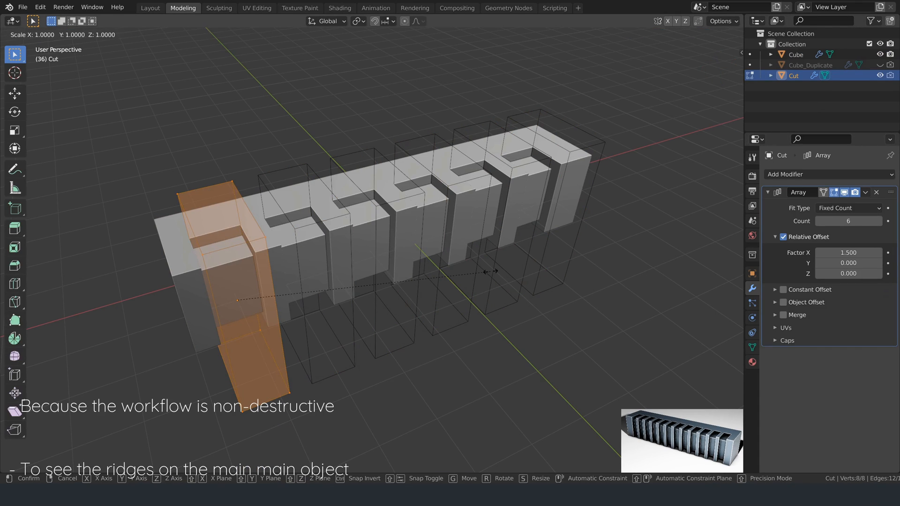
{"action": "type", "text": "x"}
{"action": "type", "text": "0."}
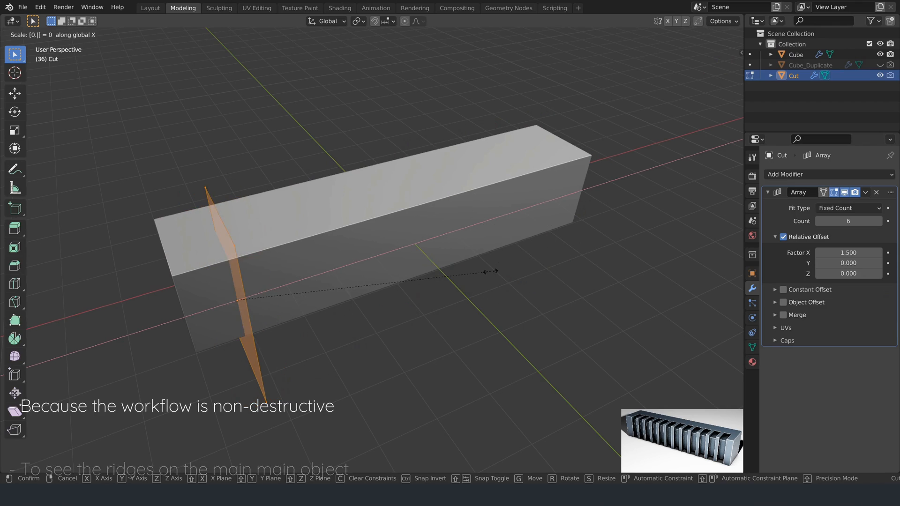
{"action": "type", "text": "5"}
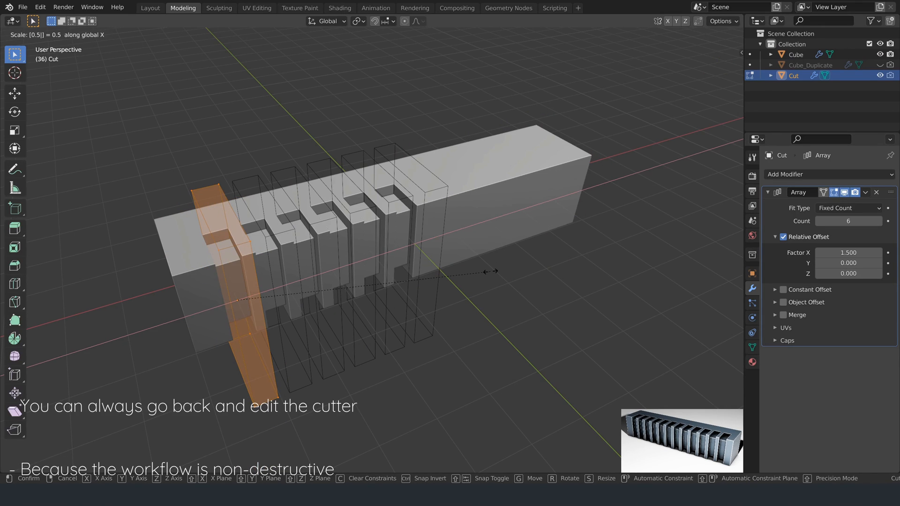
{"action": "key", "text": "Return"}
Step: Raise the cutter's array count to 12 and inspect the twelve cuts
{"action": "left_click", "coordinate": [878, 221]}
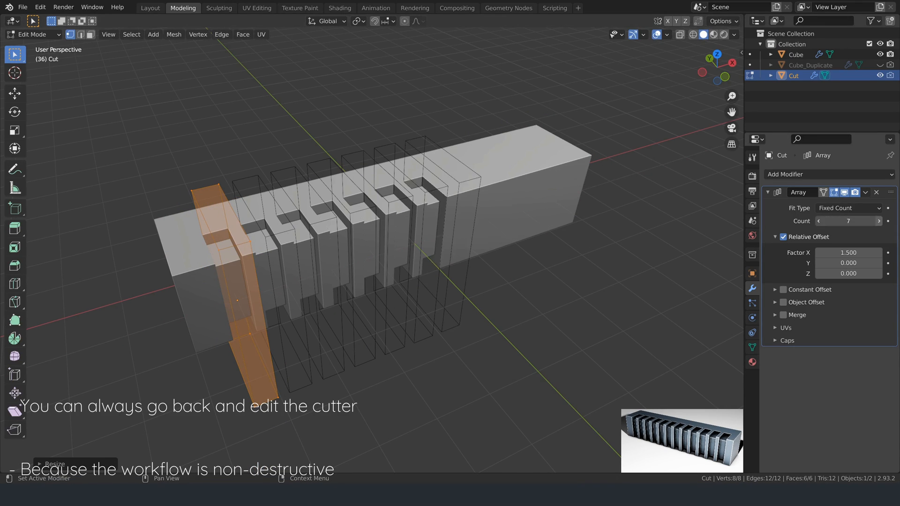
{"action": "left_click", "coordinate": [878, 221]}
{"action": "left_click", "coordinate": [878, 221]}
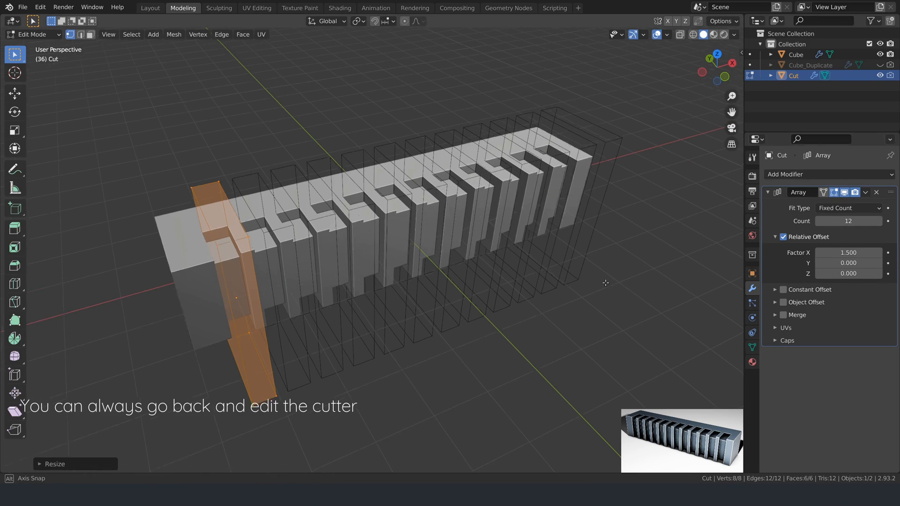
{"action": "middle_click_drag", "start_coordinate": [612, 270], "coordinate": [608, 274]}
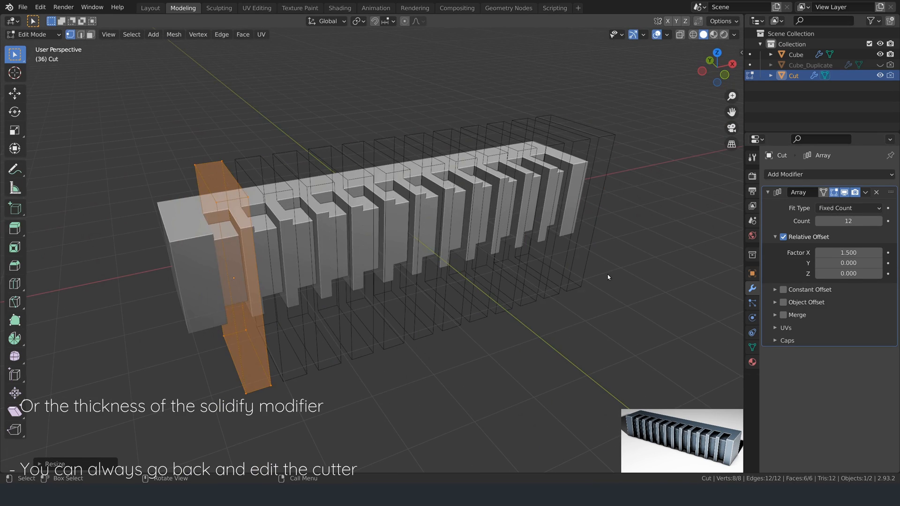
{"action": "key", "text": "Tab"}
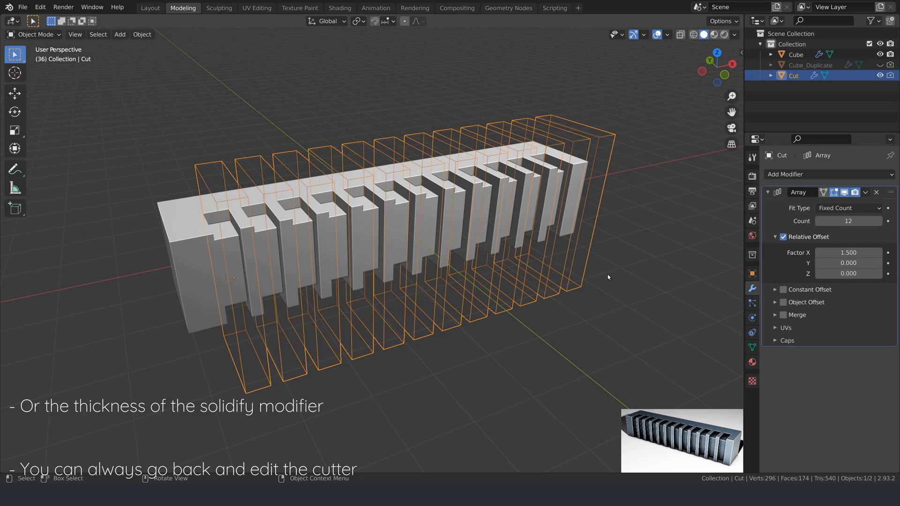
{"action": "key", "text": "Tab"}
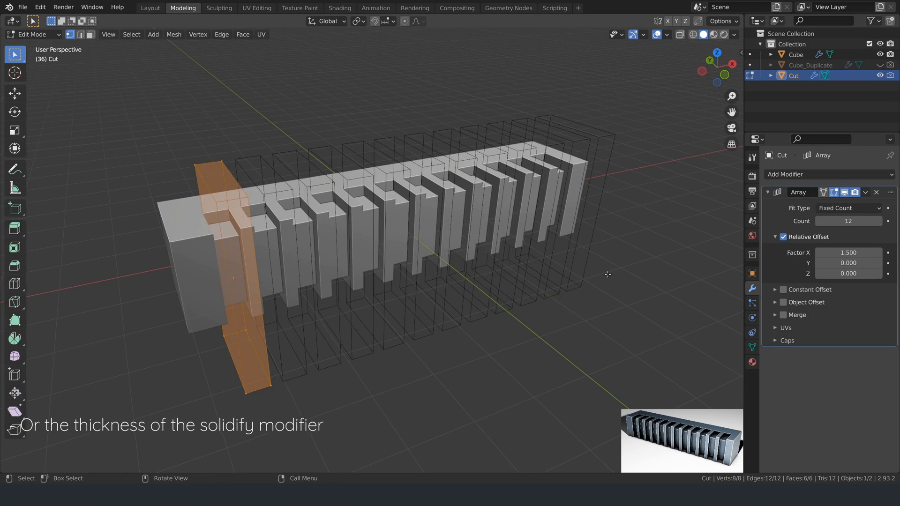
Step: Leave Edit Mode, hide Cut and select Cube_Duplicate to show its modifiers
{"action": "key", "text": "Tab"}
{"action": "left_click", "coordinate": [879, 75]}
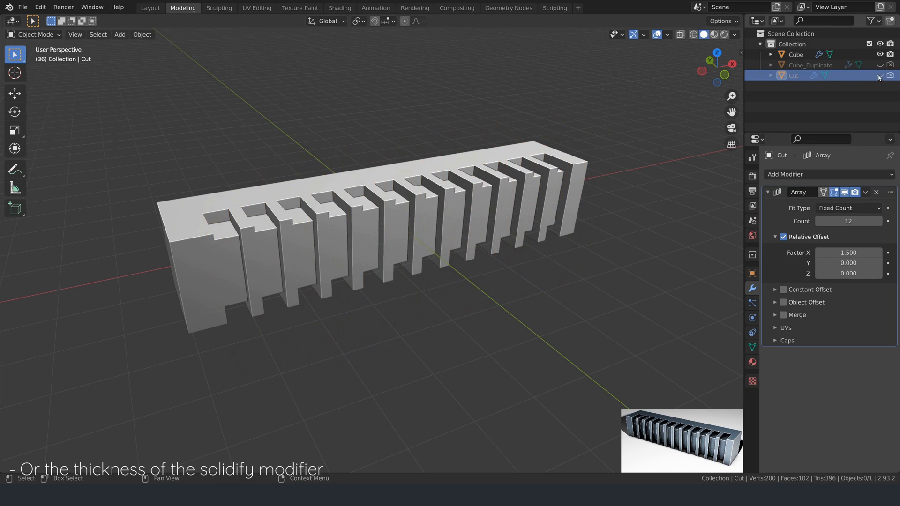
{"action": "left_click", "coordinate": [830, 65]}
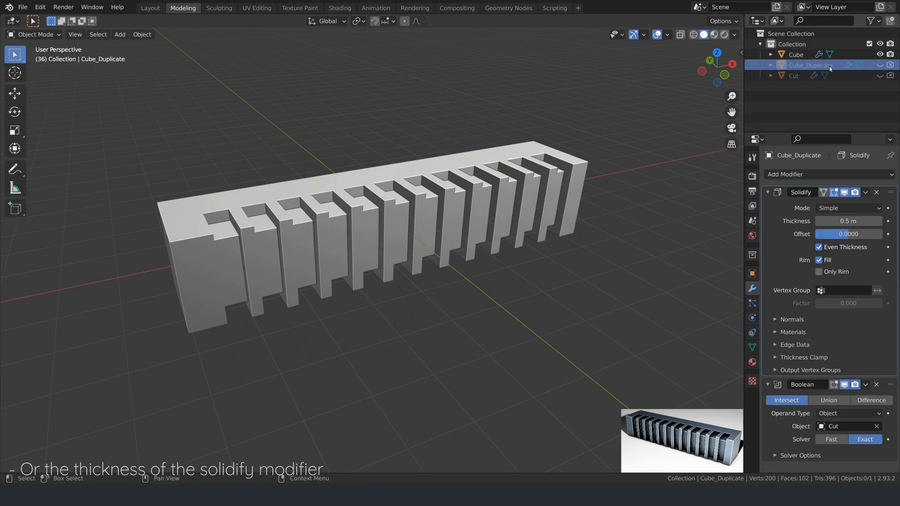